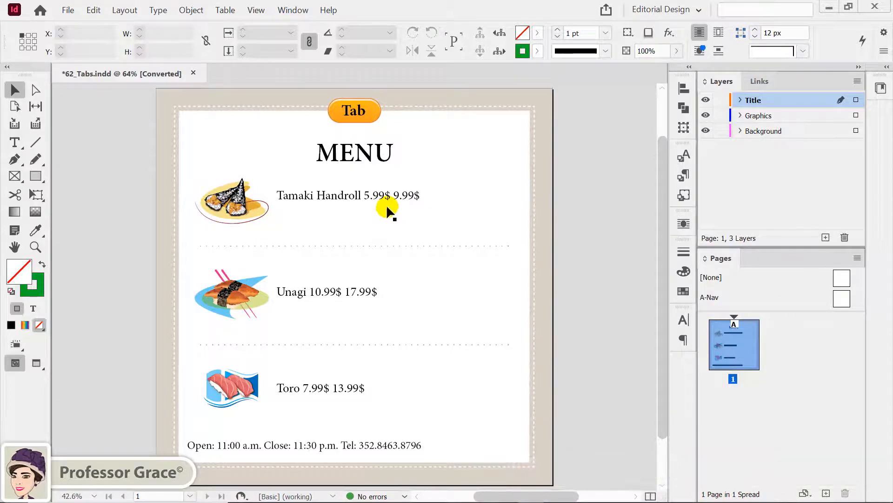
- Show the Tabs ruler for the menu items' text frame and add two tab stops at about 298 px and 452 px
click(389, 206)
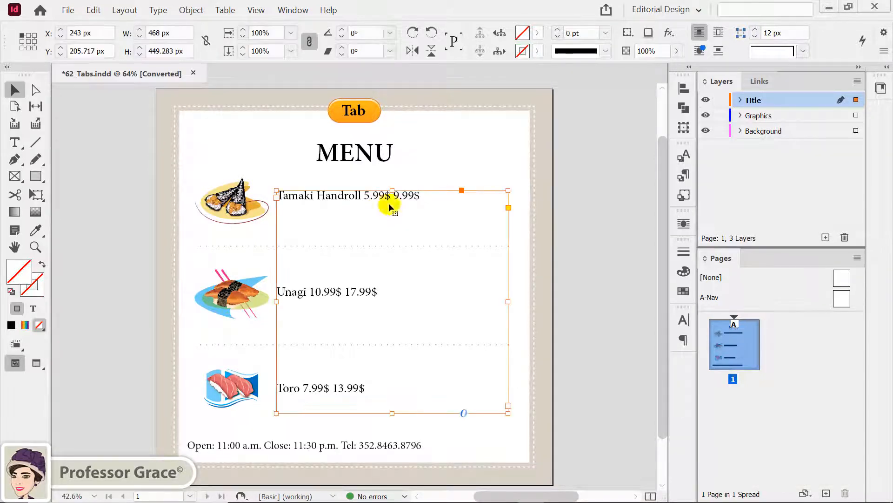
click(157, 9)
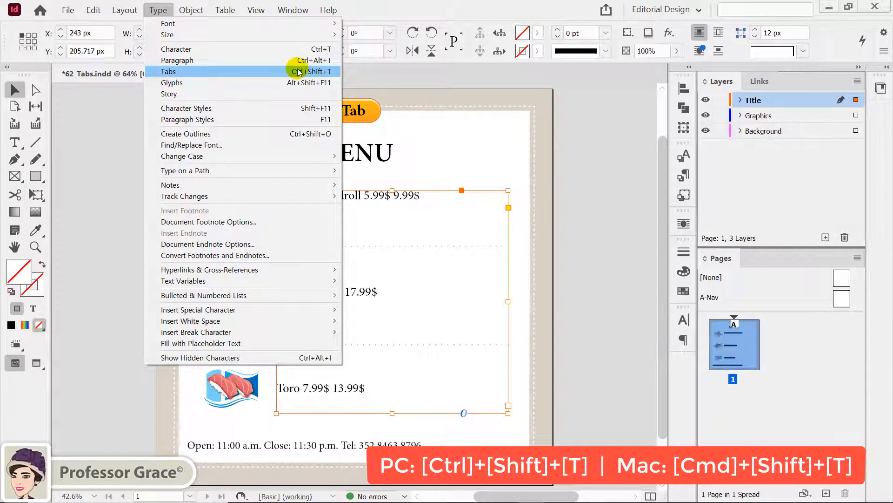
click(328, 71)
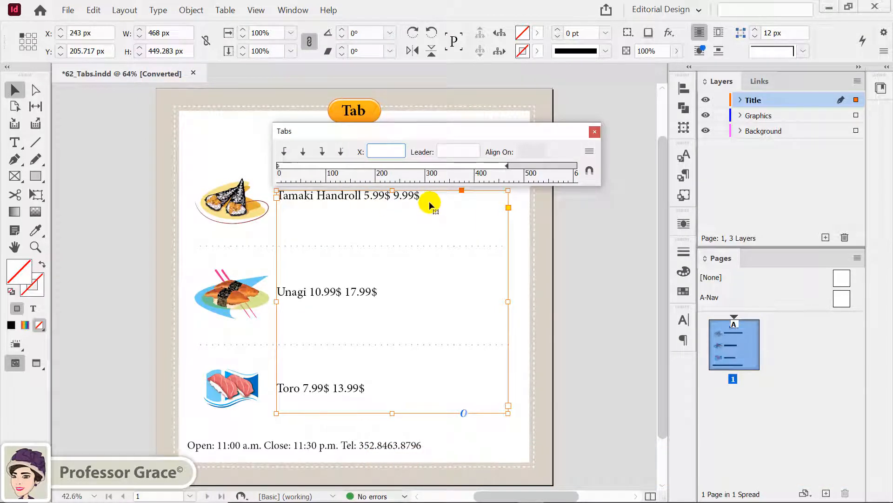
click(423, 166)
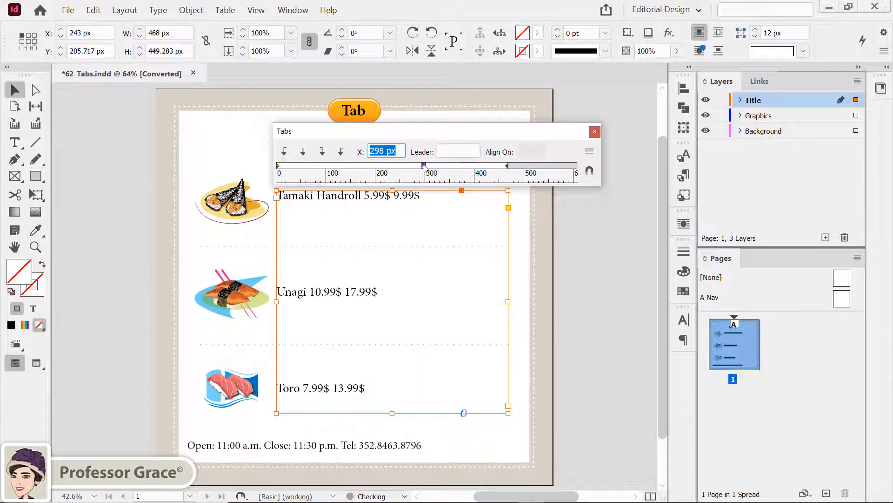
click(500, 166)
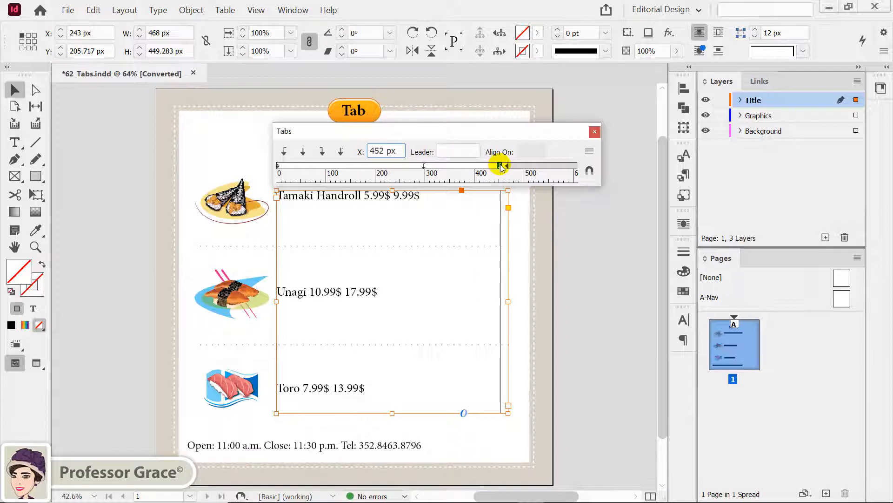
- Set the second tab stop's position to 450 px and the first tab stop's position to 300 px
drag(500, 166, 501, 167)
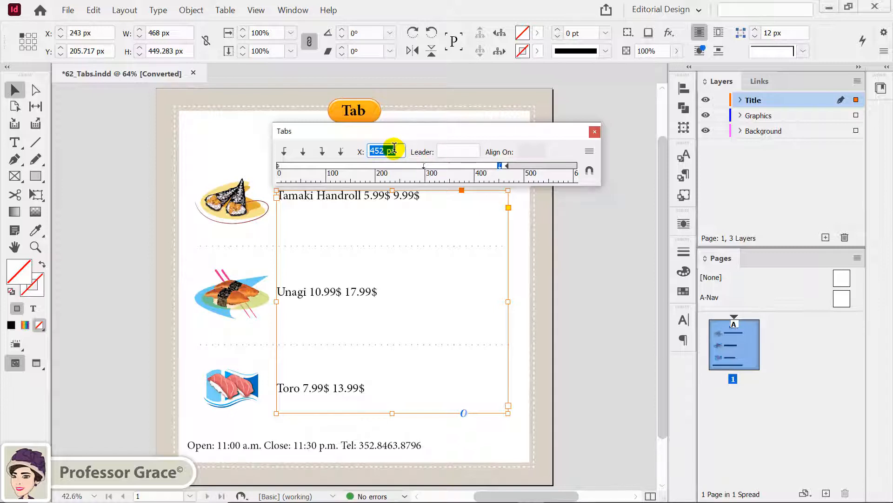
text(450)
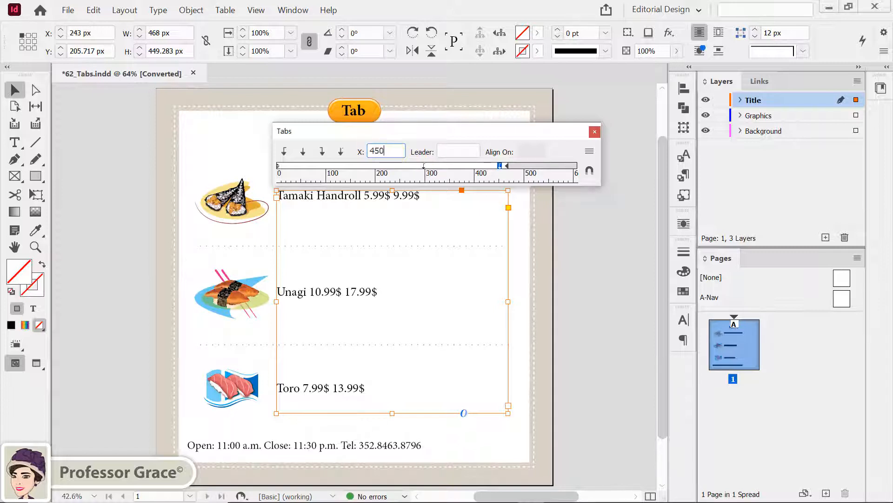
key(Return)
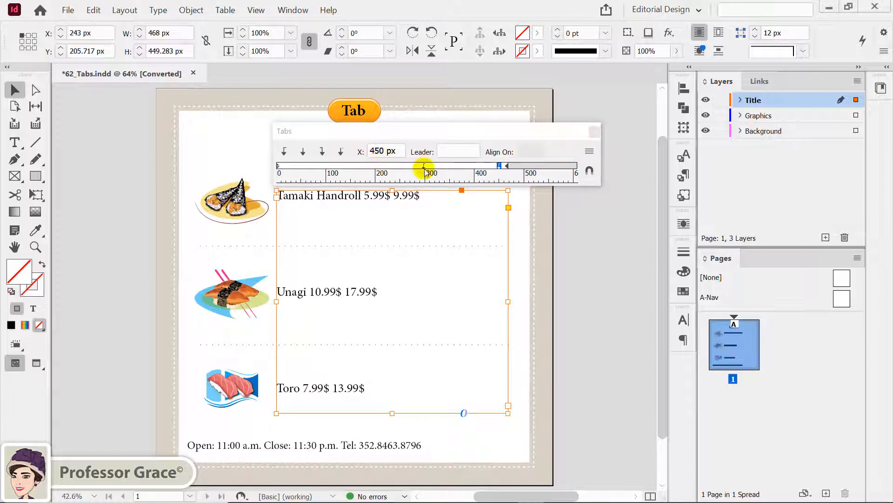
click(424, 167)
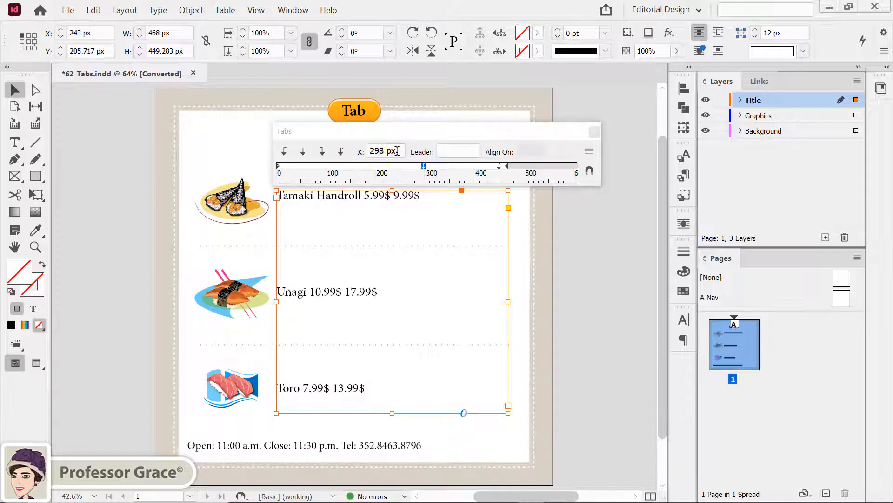
click(396, 151)
text(300)
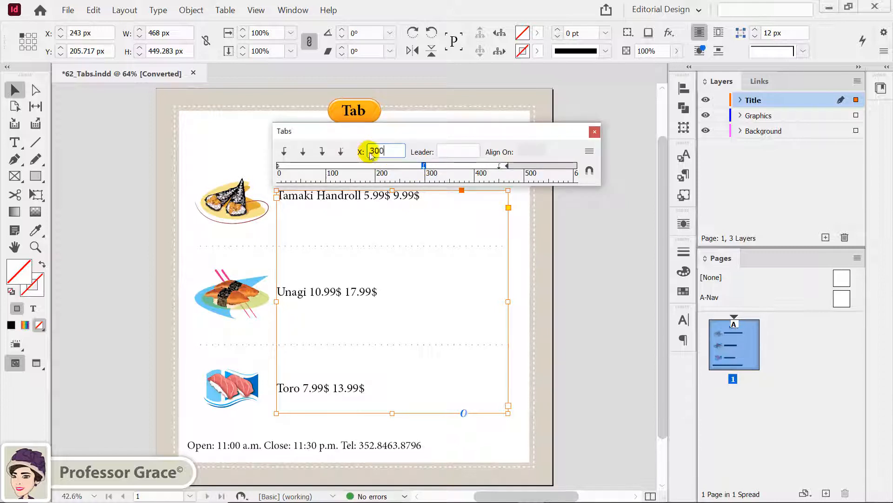
key(Return)
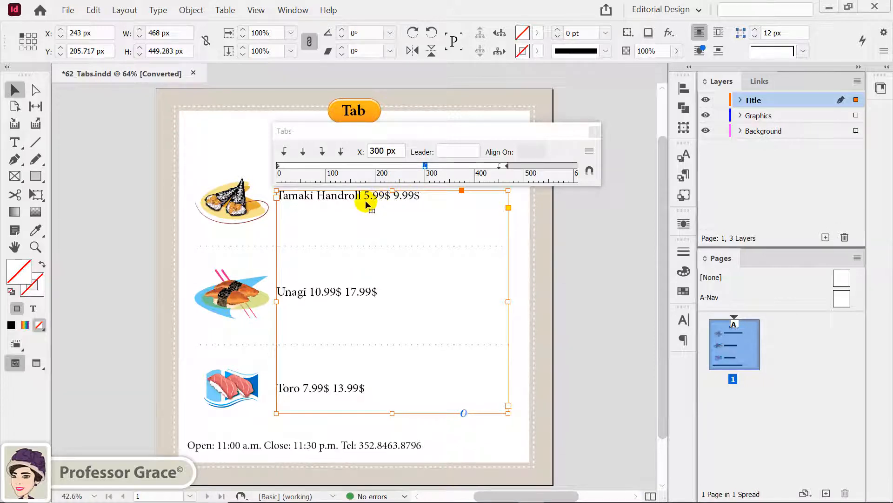
- Add an extra tab stop at about 149 px and remove it from the ruler again
click(351, 165)
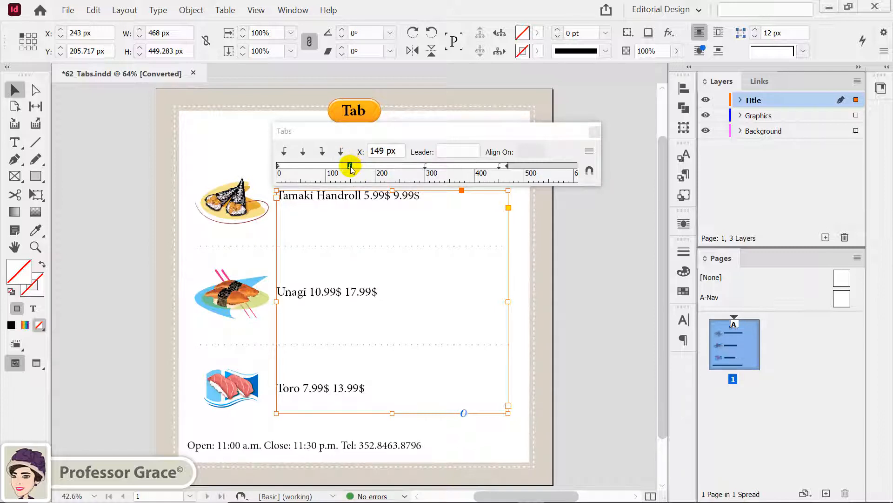
drag(351, 166, 352, 147)
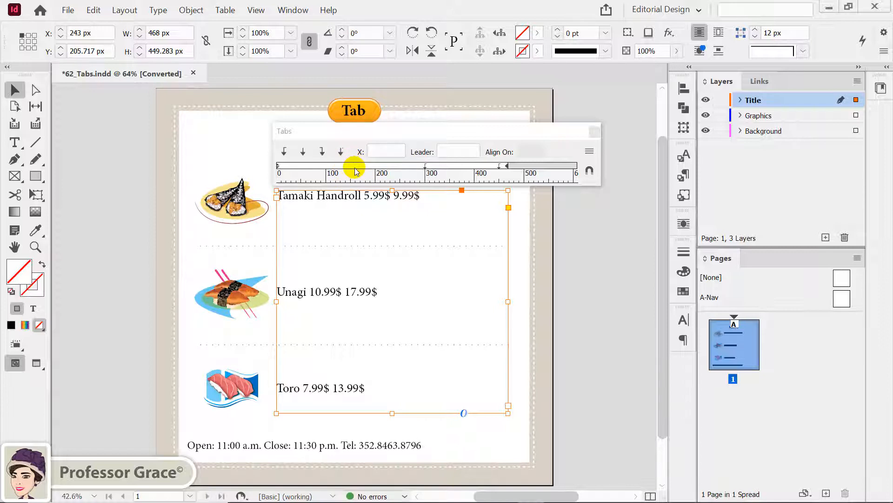
- Change both the 300 px and 450 px tab stops to Right-Justified
click(425, 166)
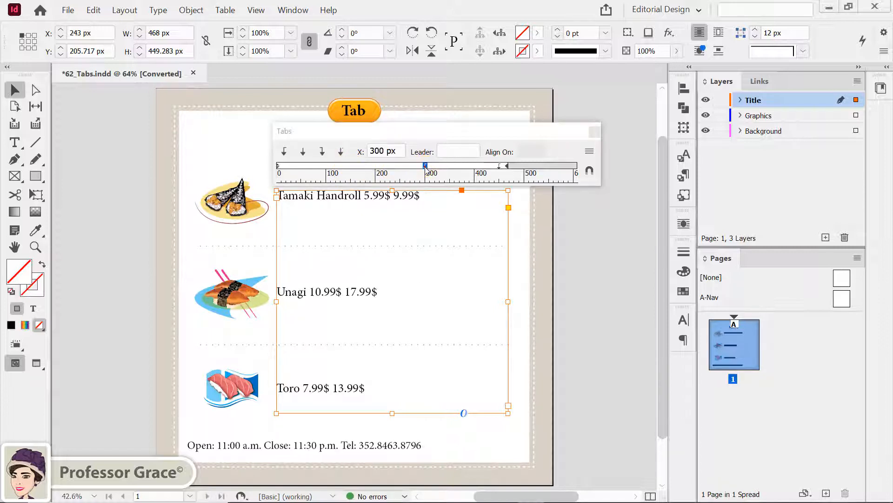
click(317, 157)
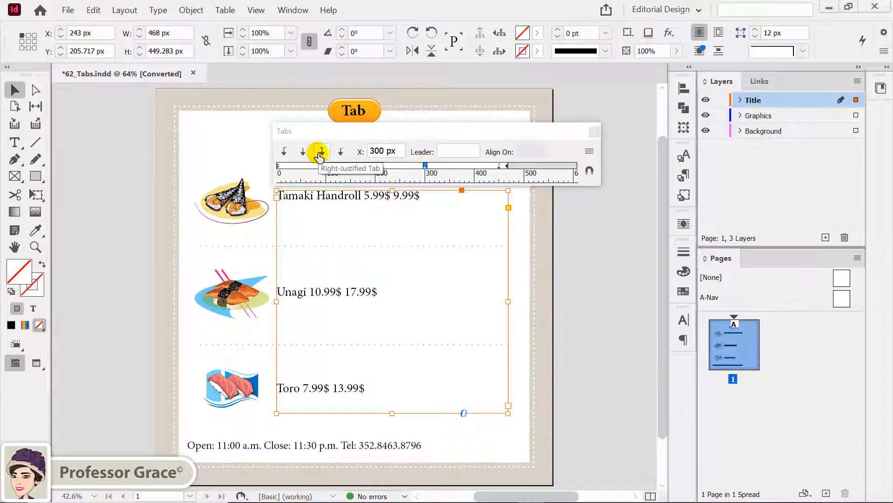
click(496, 171)
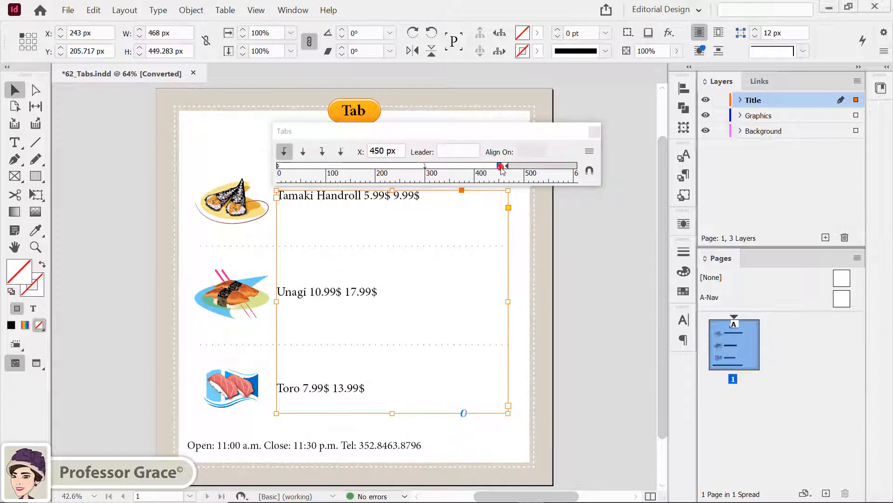
click(323, 153)
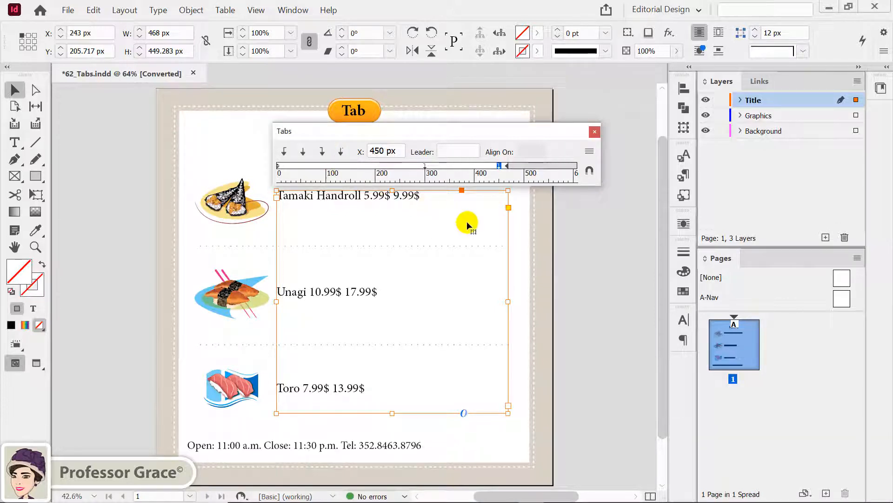
- Insert a tab before each of the two prices in the Tamaki Handroll line
double_click(386, 197)
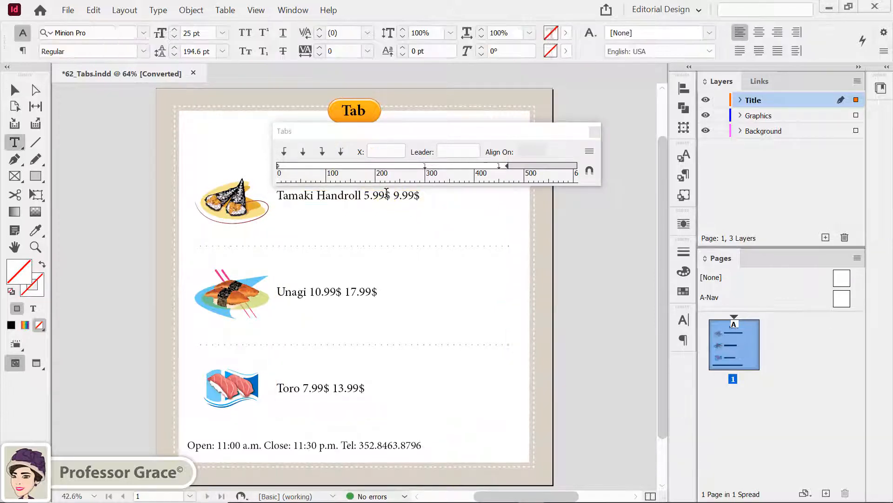
click(394, 196)
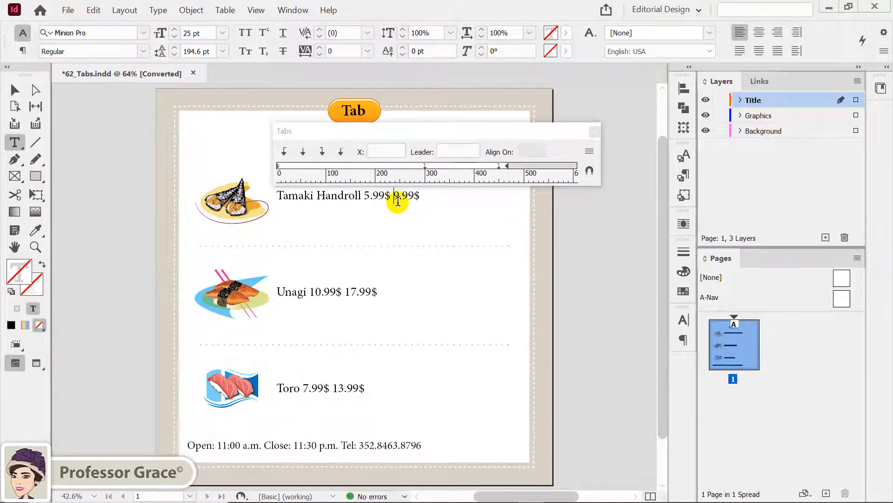
key(Tab)
key(Tab)
scroll(398, 201, up, 1)
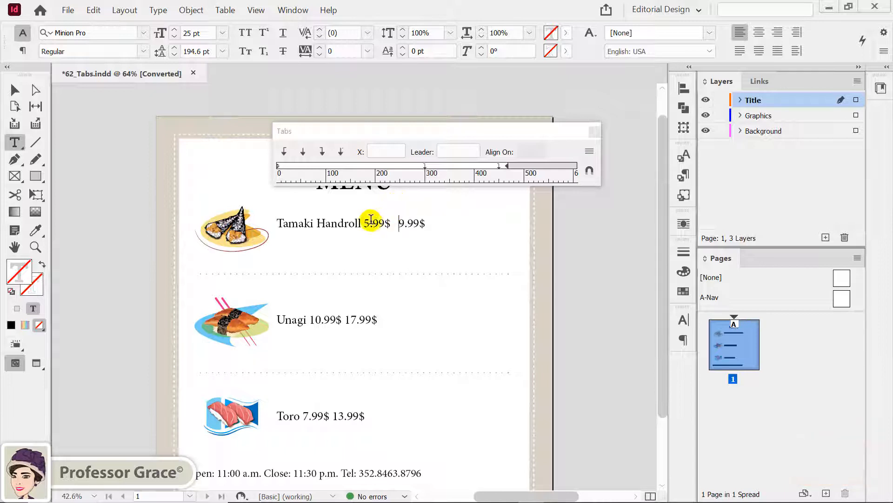
click(365, 223)
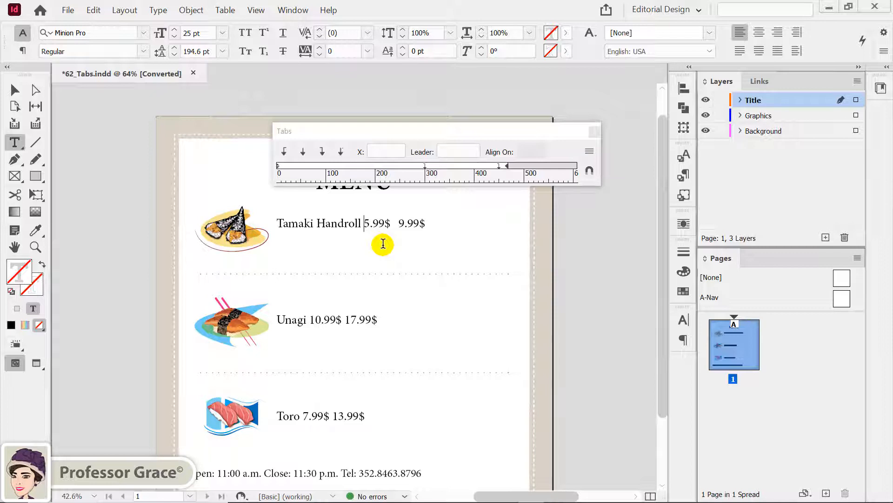
key(Tab)
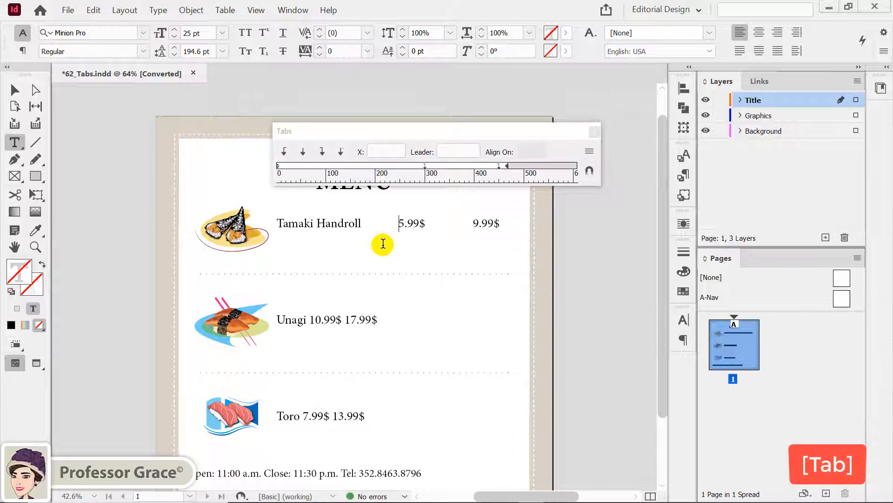
- Insert a tab before each of the two prices in the Unagi and Toro lines
click(344, 320)
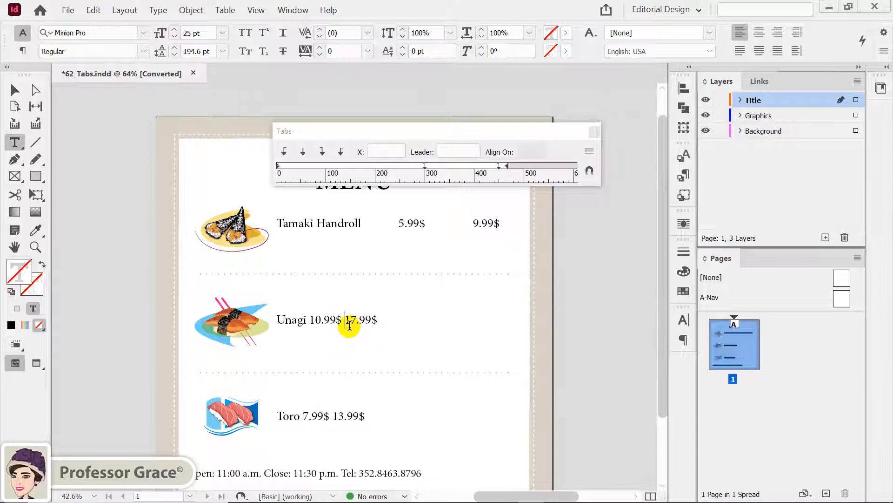
key(Tab)
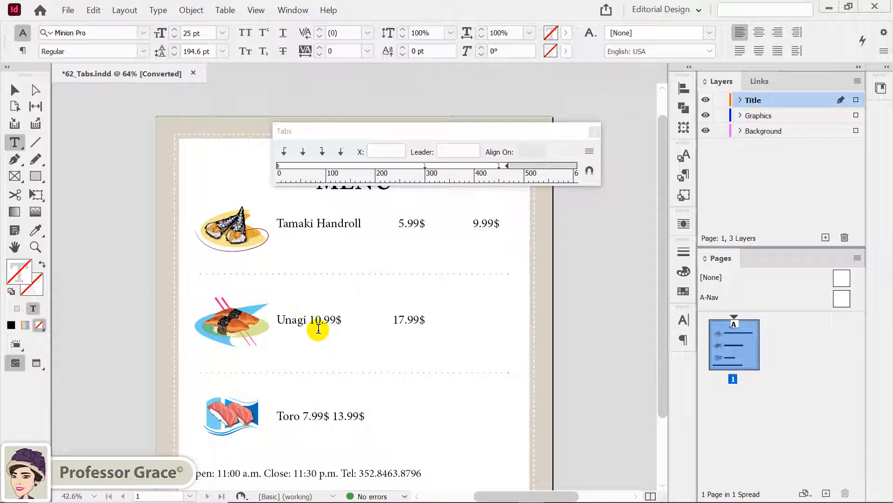
key(Tab)
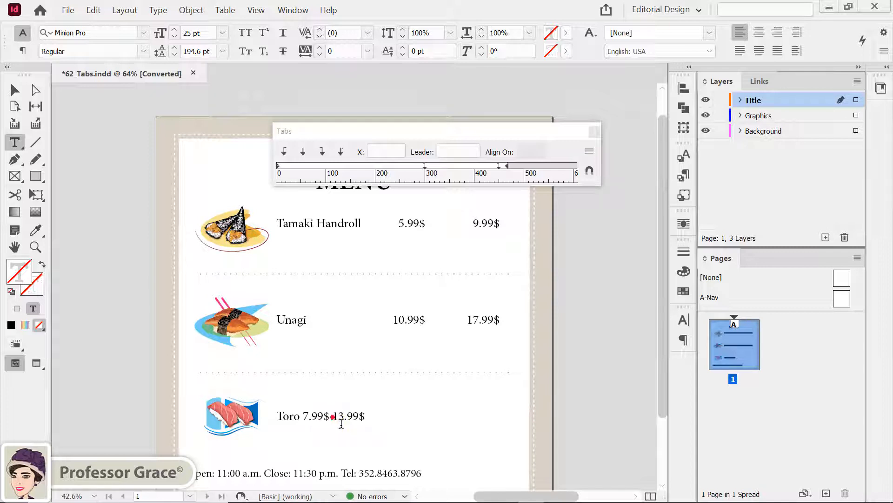
click(332, 415)
key(Tab)
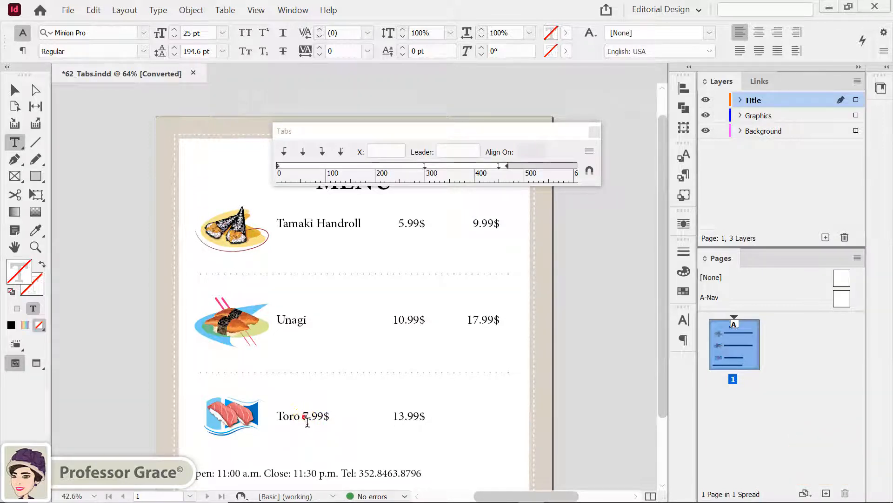
click(303, 412)
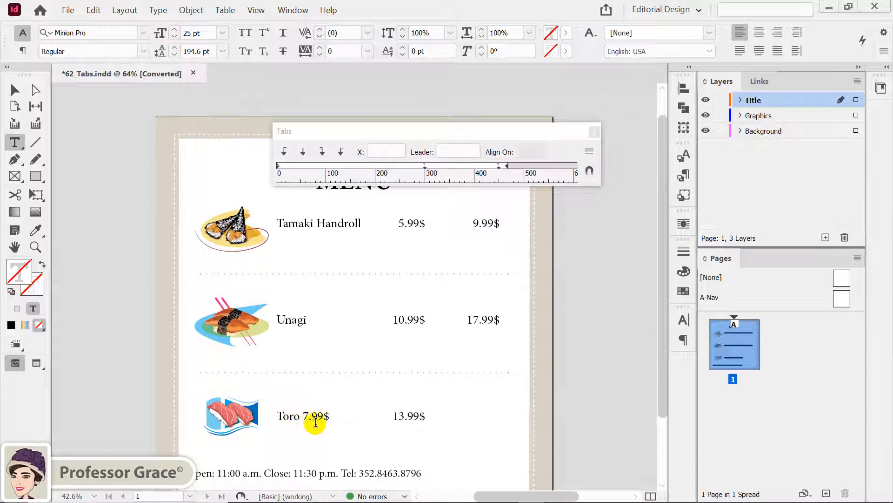
key(Tab)
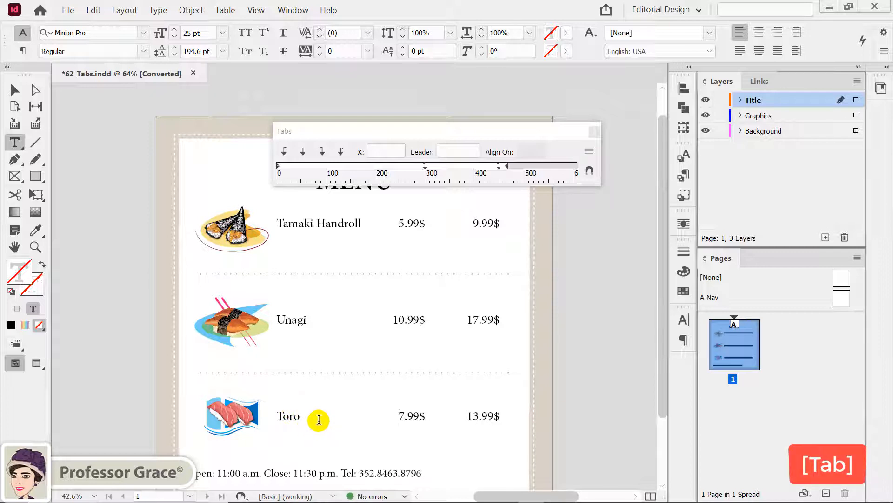
- Move the menu frame's first tab stop to about 337 px and give it a "." leader
scroll(318, 421, down, 1)
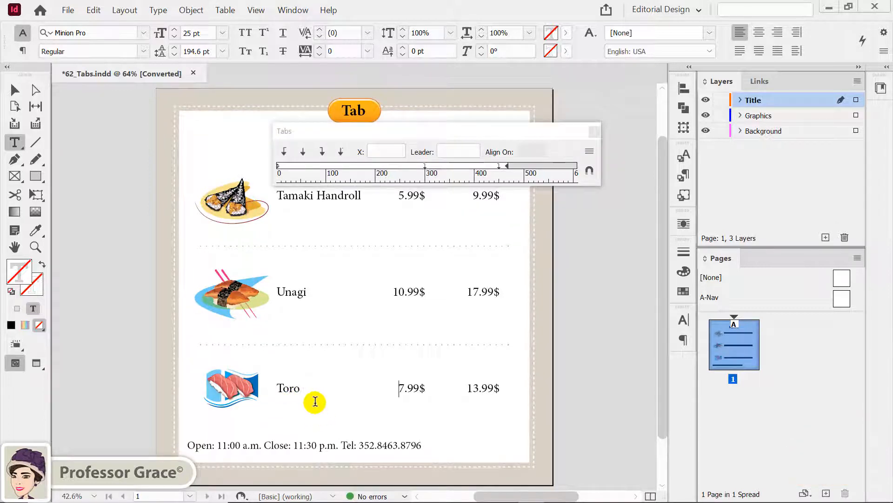
click(17, 92)
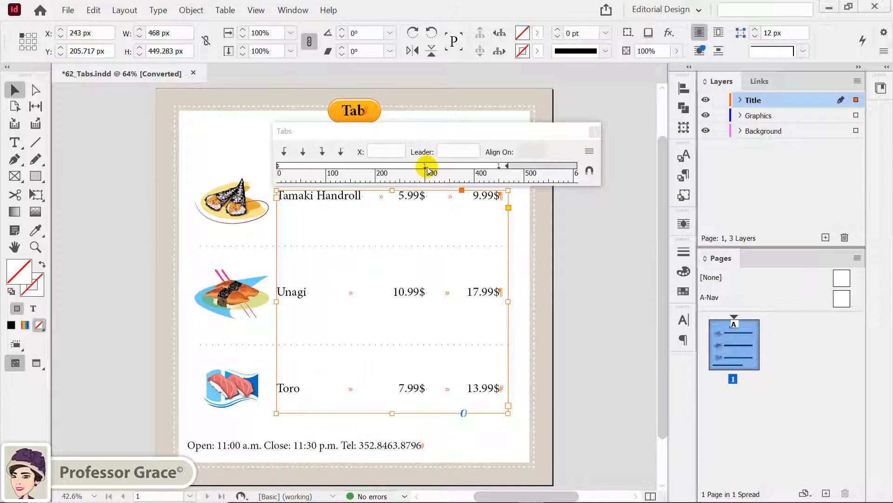
drag(427, 169, 445, 170)
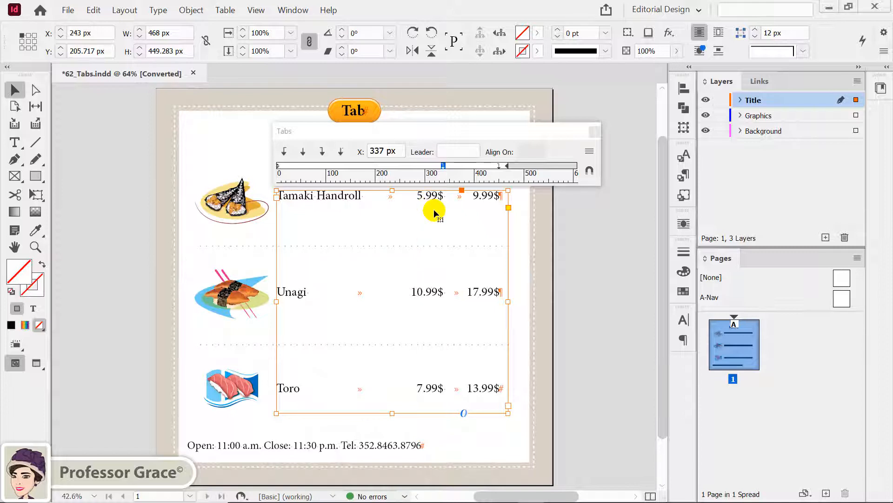
click(443, 152)
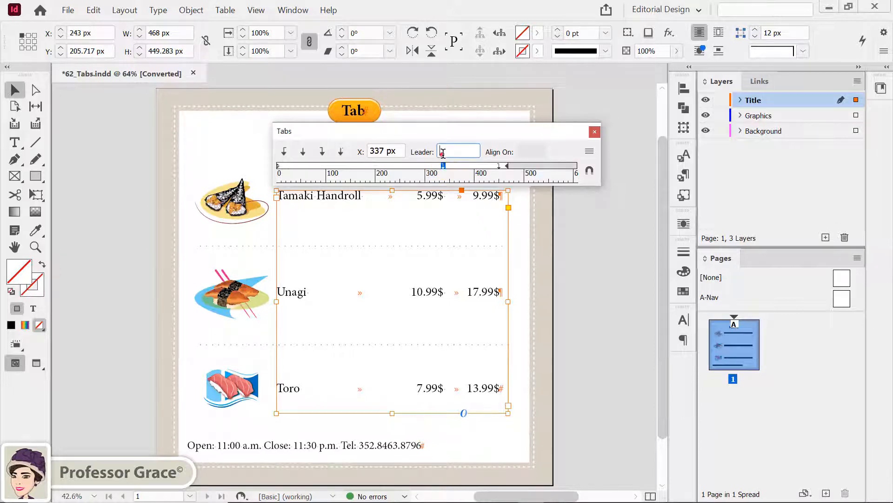
text(.)
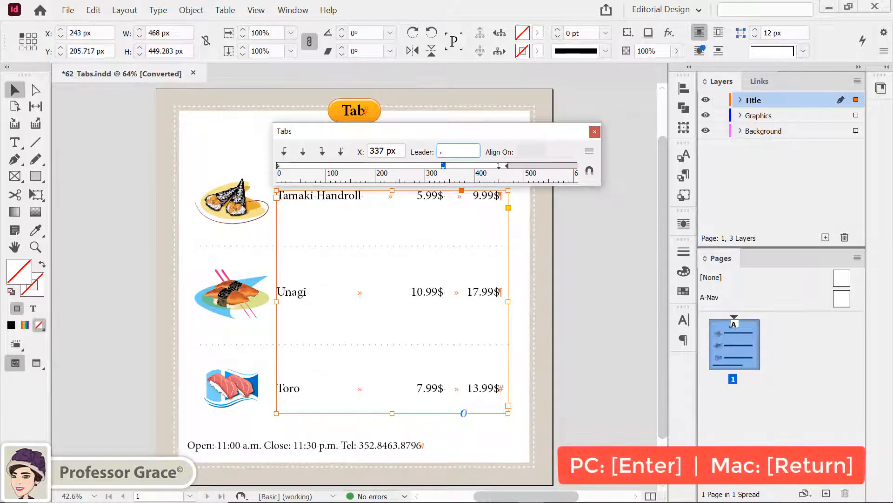
key(Return)
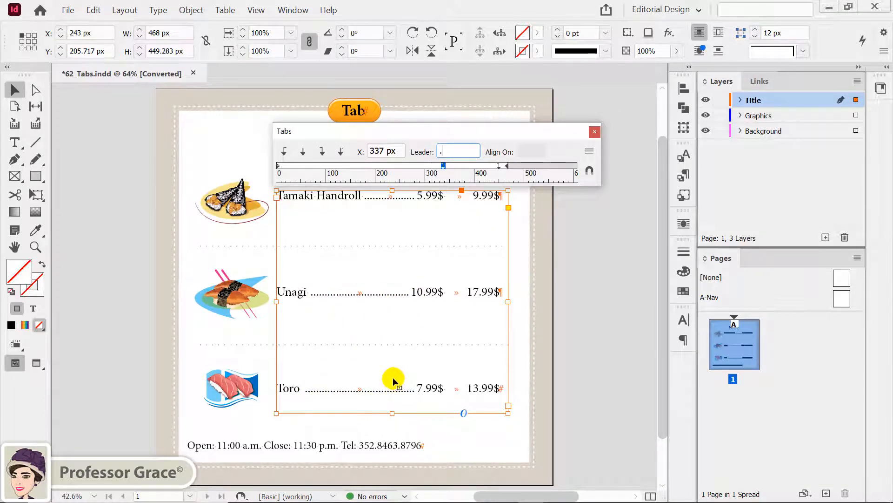
- Align the tab ruler with the contact line's frame and add left-justified tab stops at about 53, 248 and 463 px
click(351, 447)
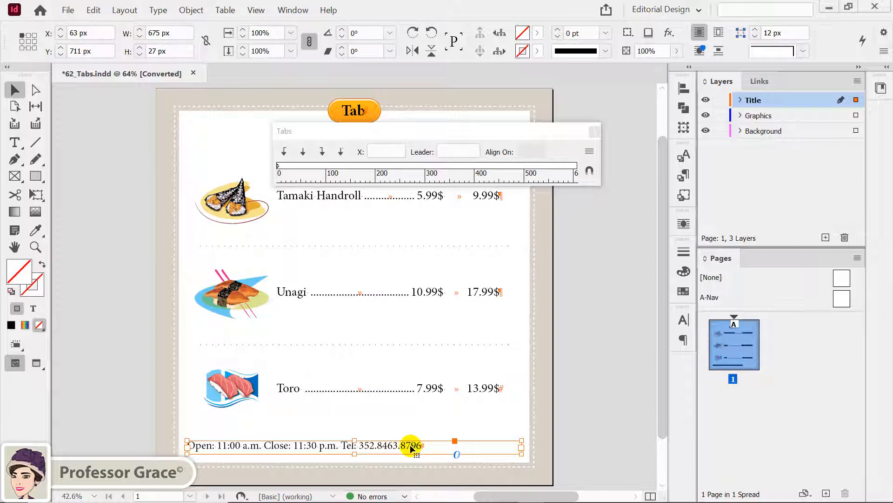
click(590, 172)
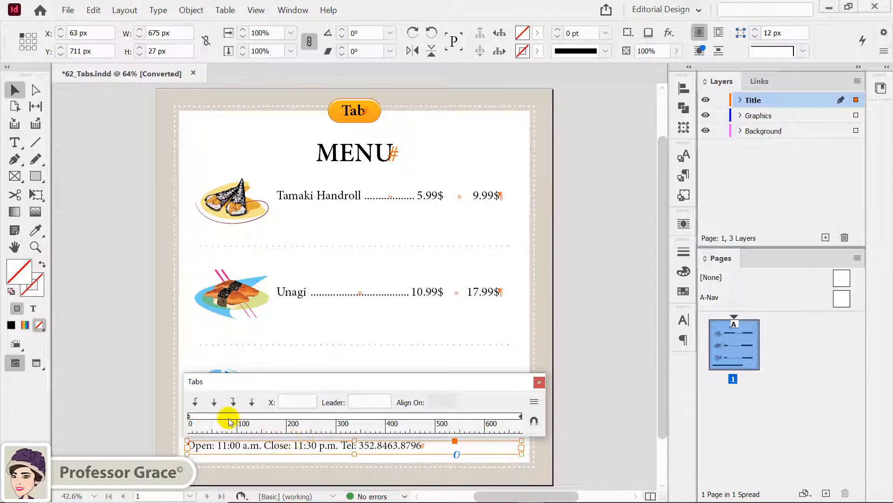
click(196, 403)
click(196, 403)
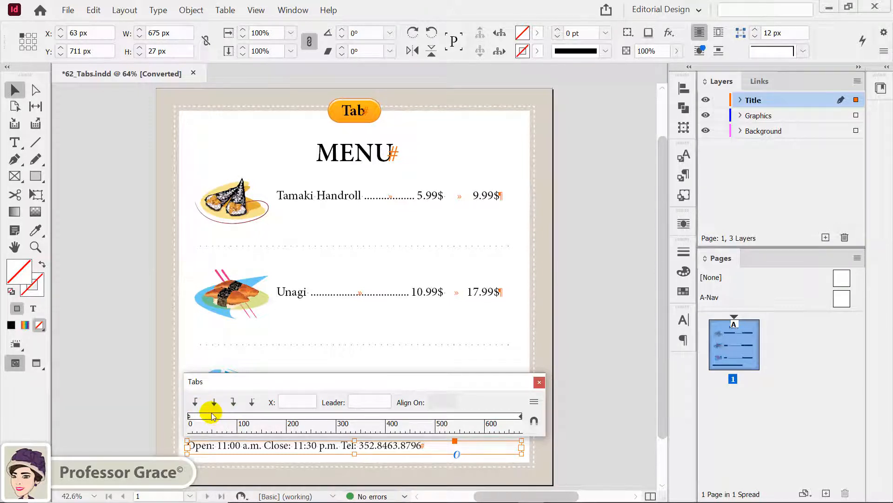
click(213, 416)
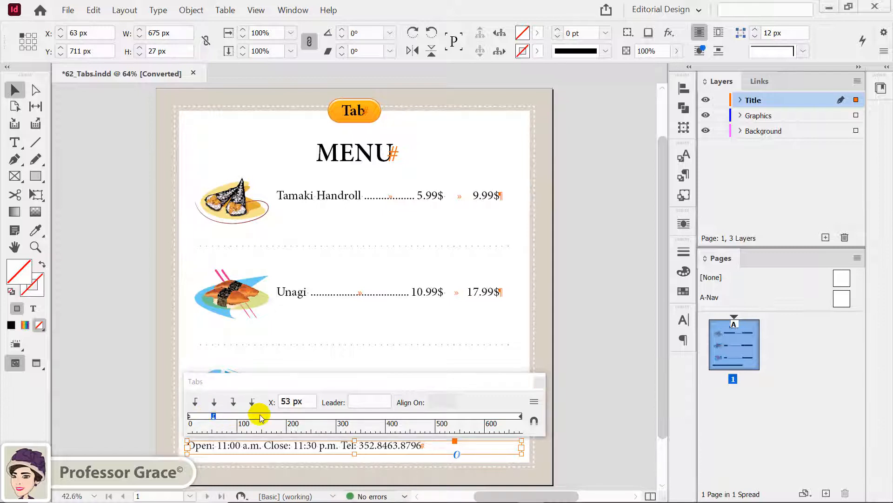
drag(313, 415, 311, 416)
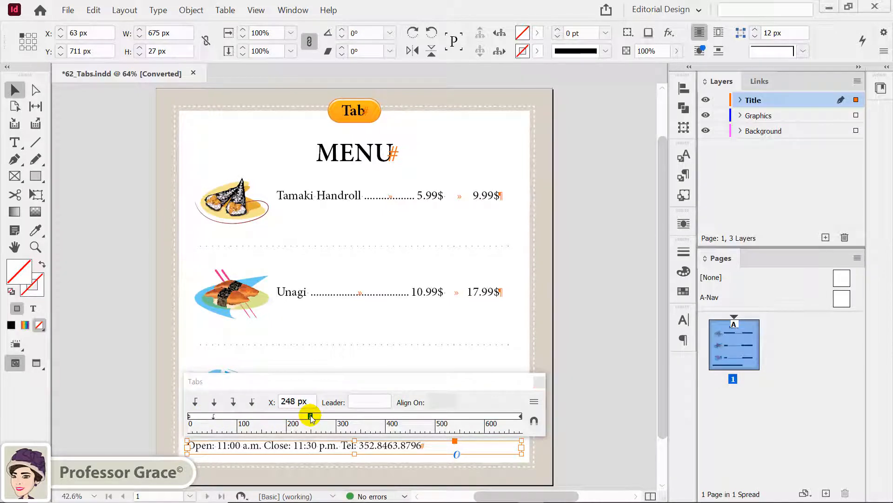
click(416, 416)
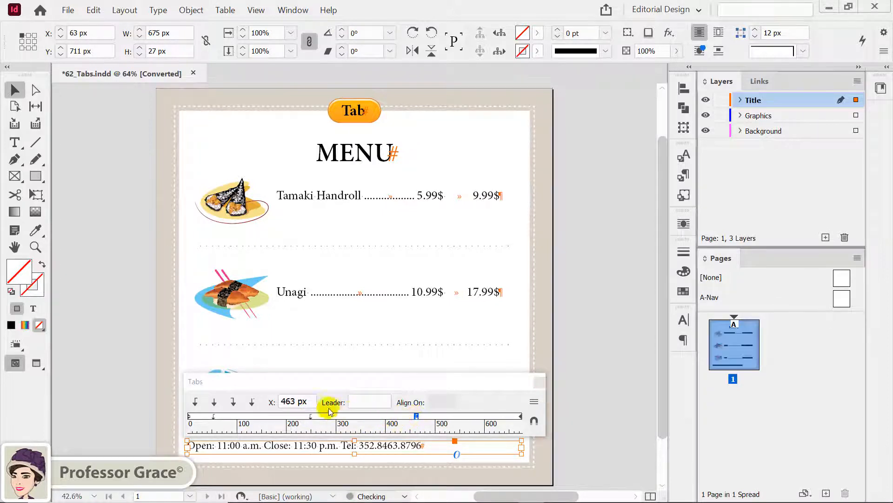
- Set the contact line's third tab stop to 460 px and its second tab stop to 250 px
triple_click(312, 399)
text(4)
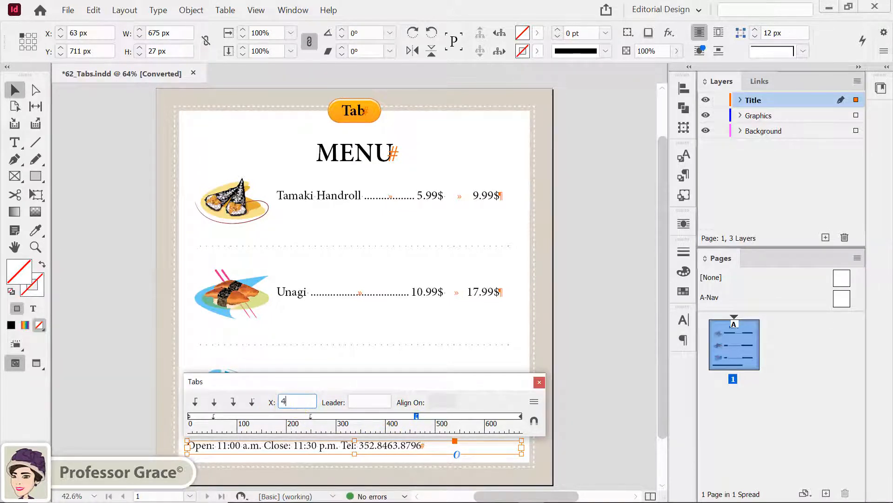
text(60)
key(Return)
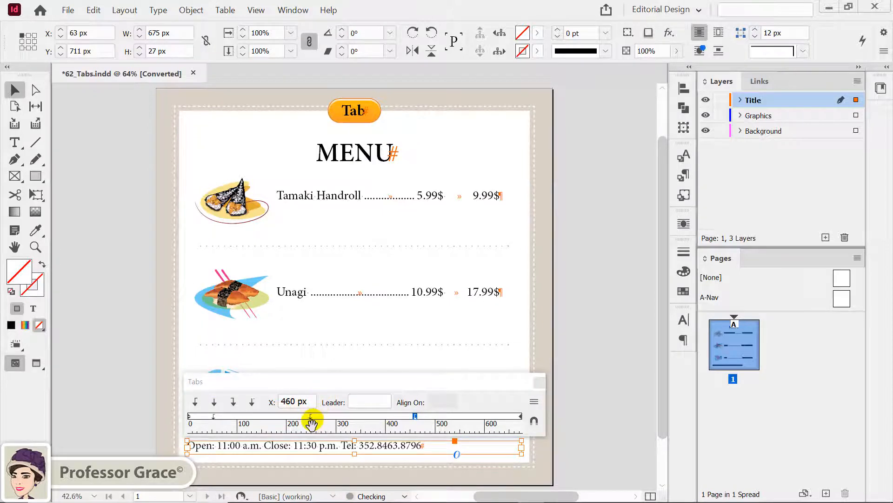
click(310, 417)
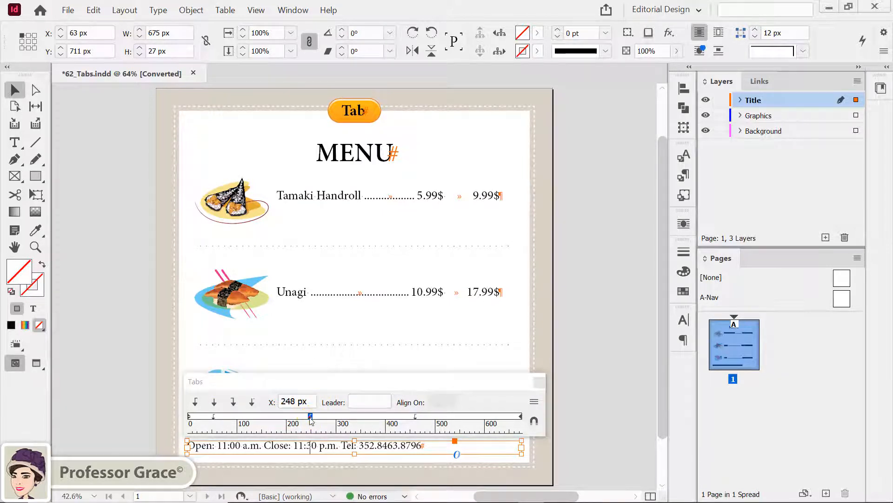
triple_click(310, 402)
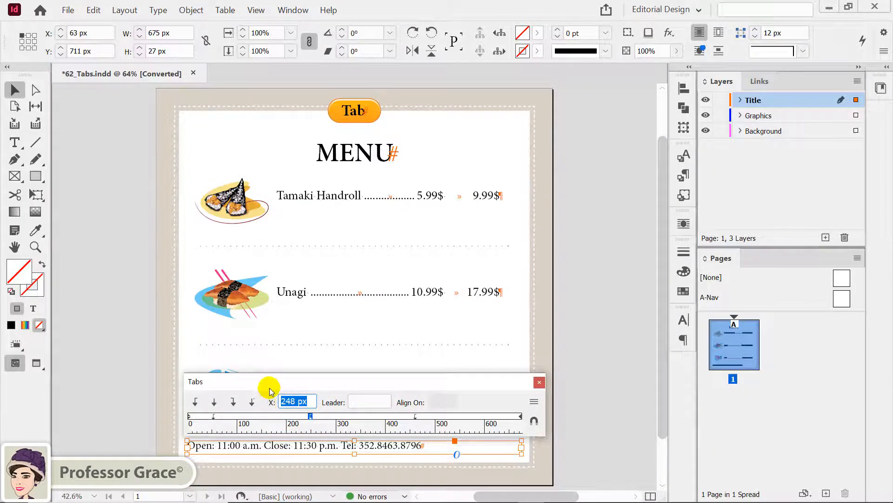
text(250)
key(Return)
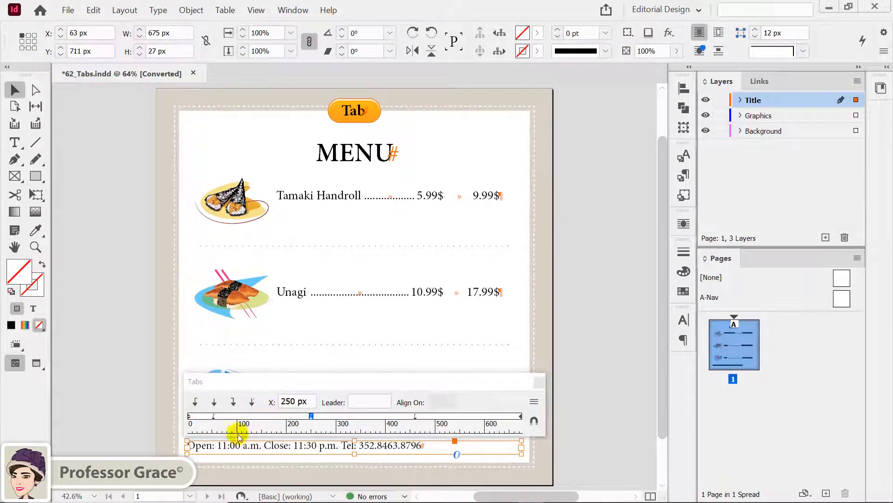
- Set the contact line's first tab stop to 50 px
click(213, 415)
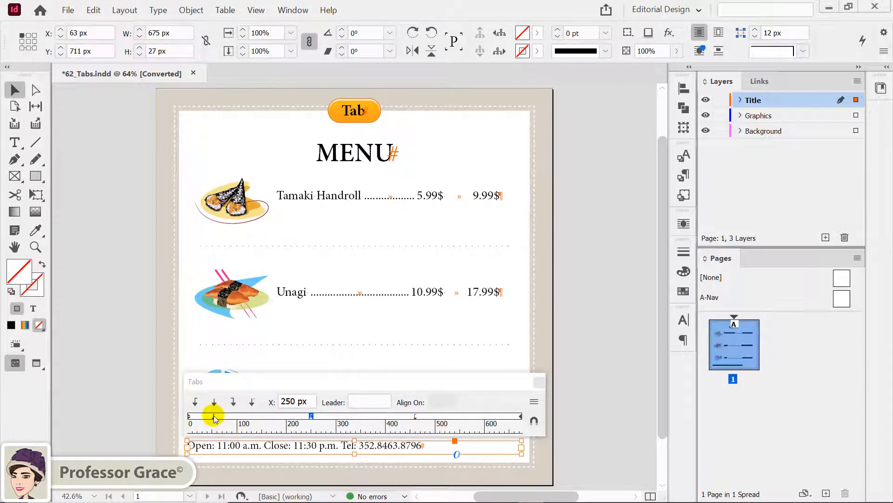
triple_click(294, 402)
text(50)
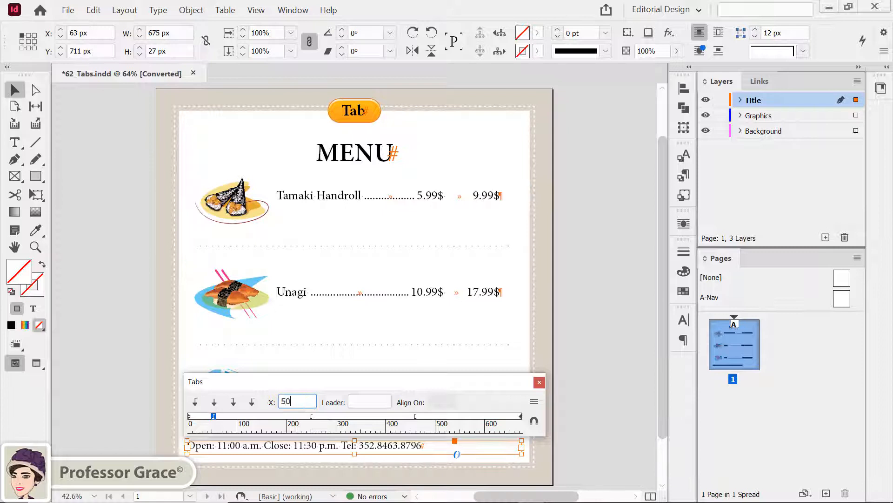
key(Return)
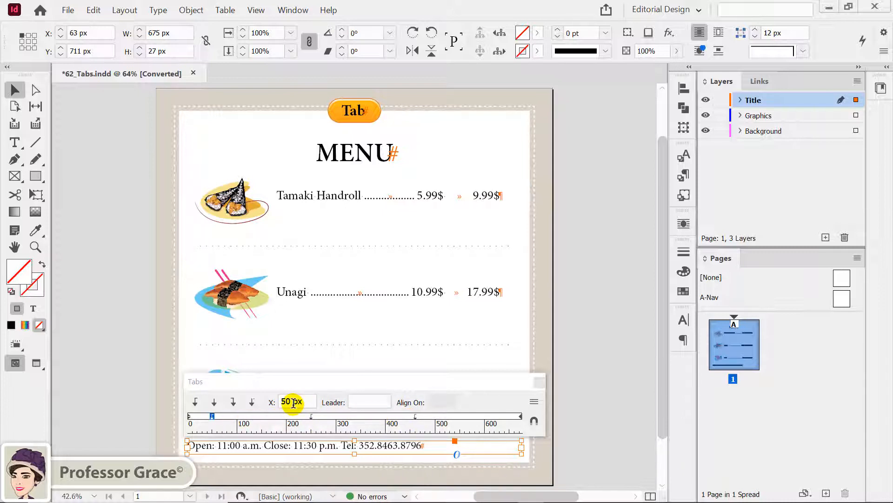
- Insert a tab before each of "Open", "Close" and "Tel" in the contact line
double_click(224, 445)
click(190, 446)
key(Tab)
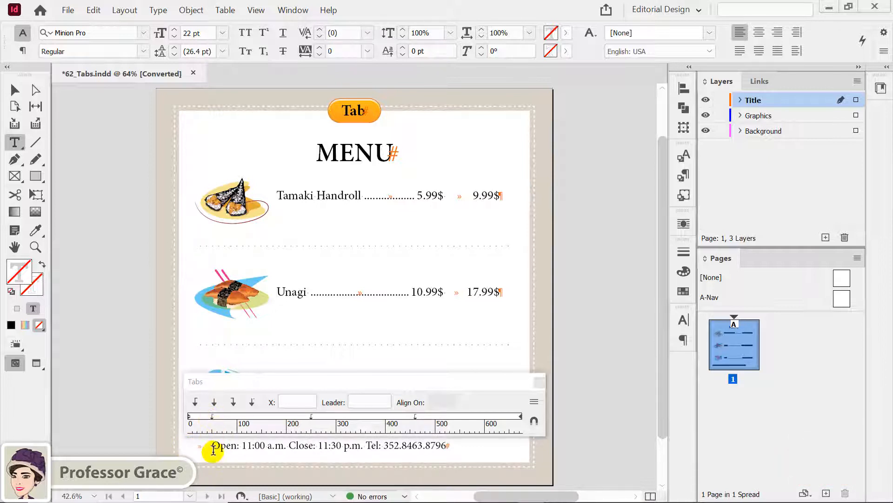
click(290, 445)
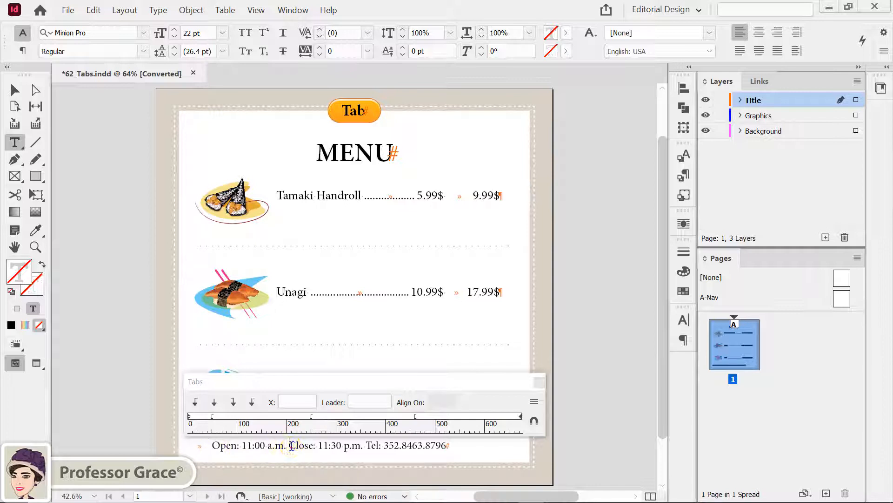
key(Tab)
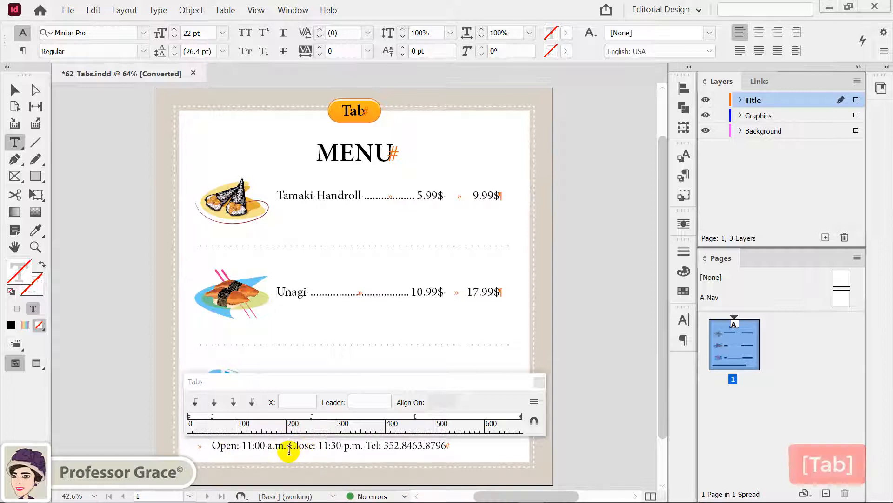
key(Tab)
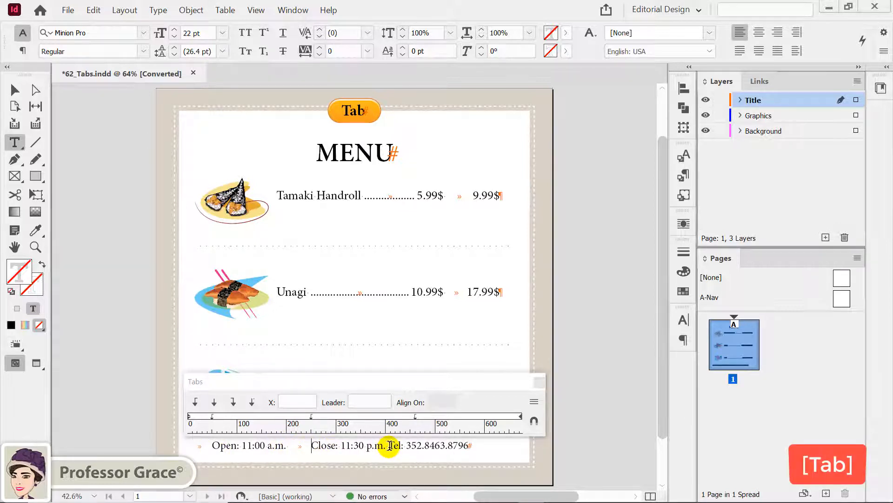
click(388, 446)
key(Tab)
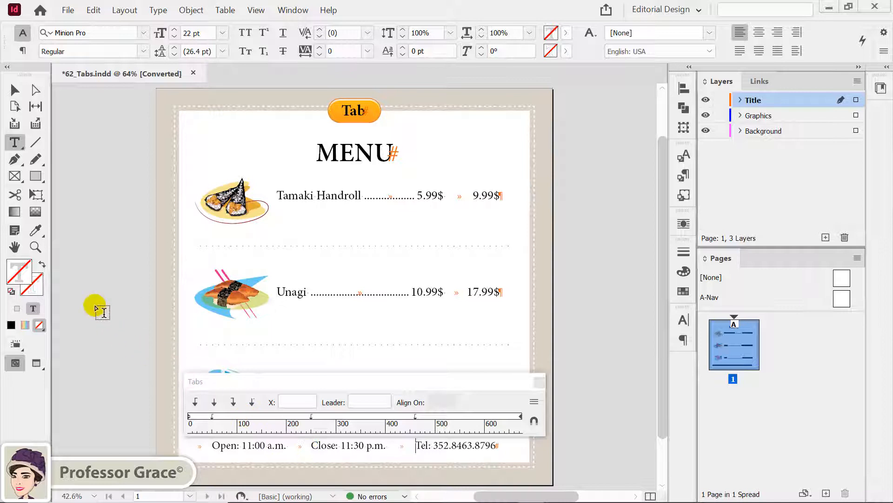
- Cut a bullet character to the clipboard from a temporary text frame of about 81 × 54 px on the pasteboard, and delete that frame
drag(94, 303, 134, 331)
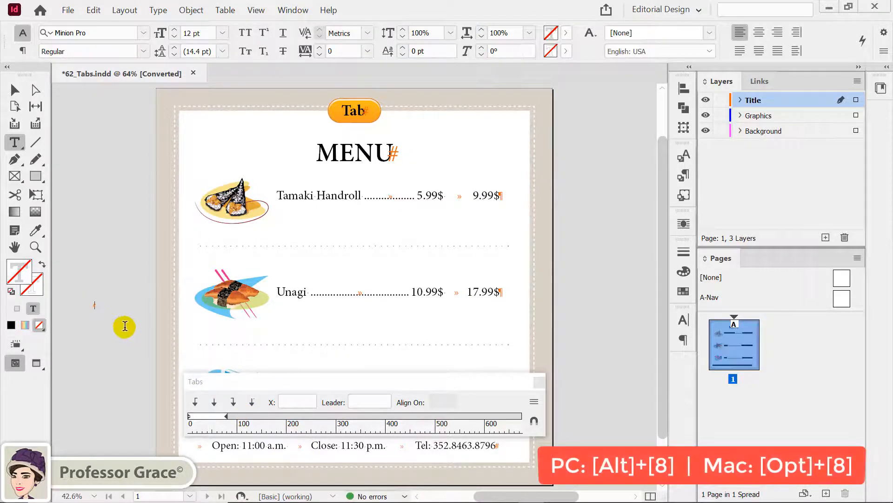
key(alt+8)
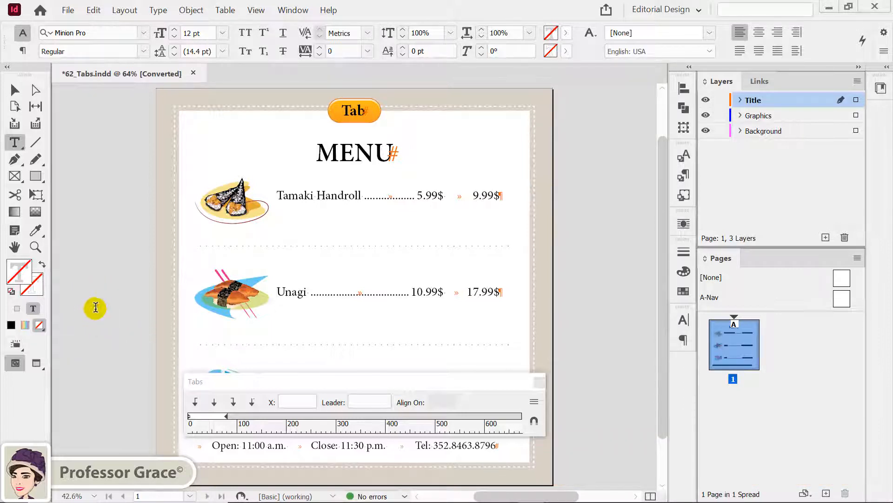
drag(99, 306, 92, 306)
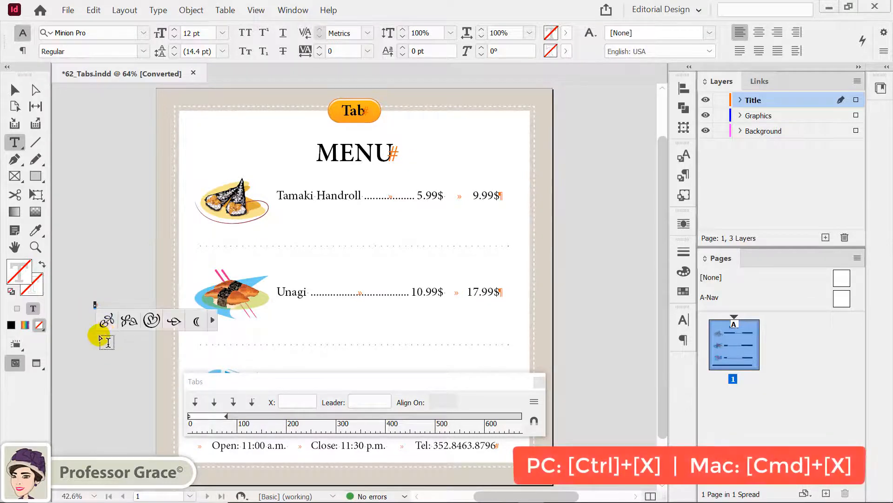
key(ctrl+x)
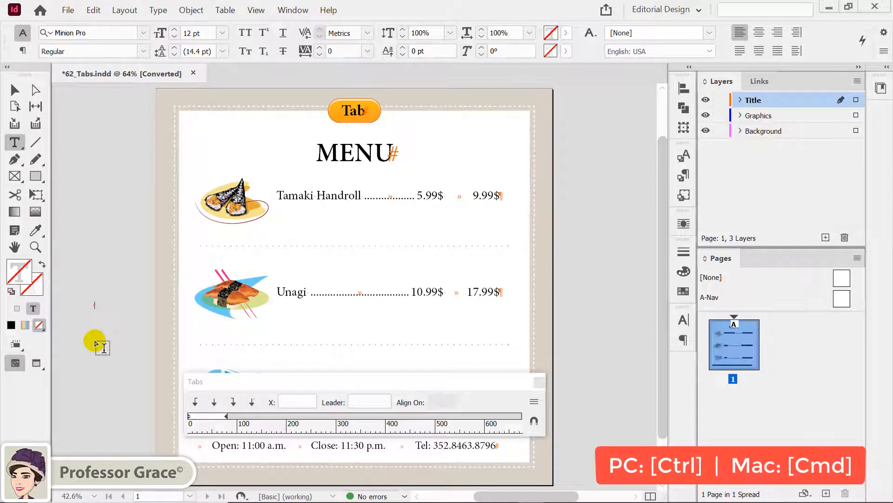
key(Escape)
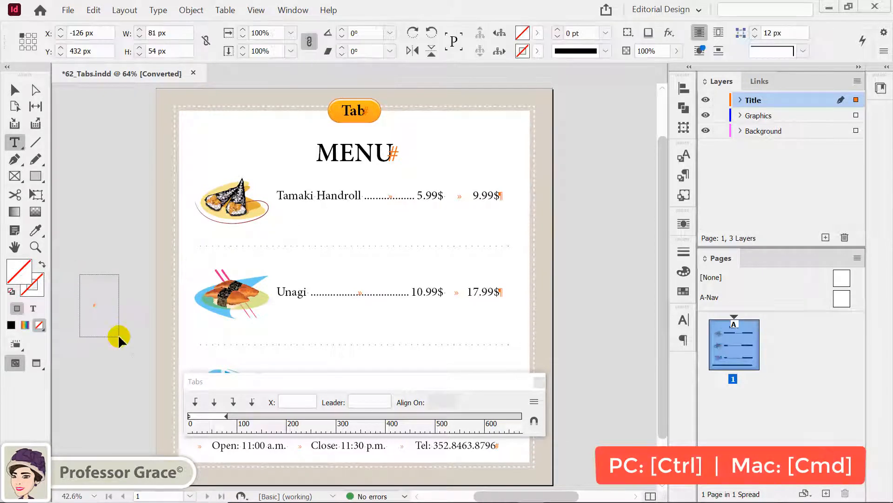
key(Delete)
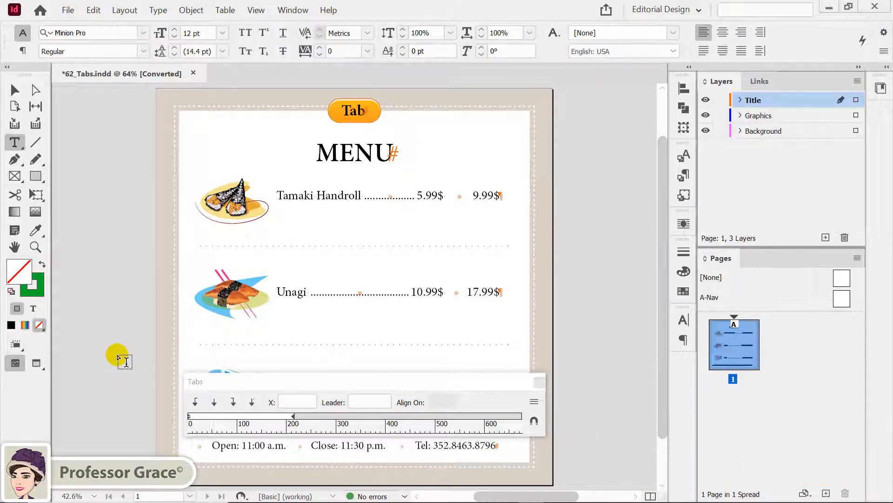
- Paste the bullet "•" as the leader of the contact line's 50 px tab stop
click(215, 446)
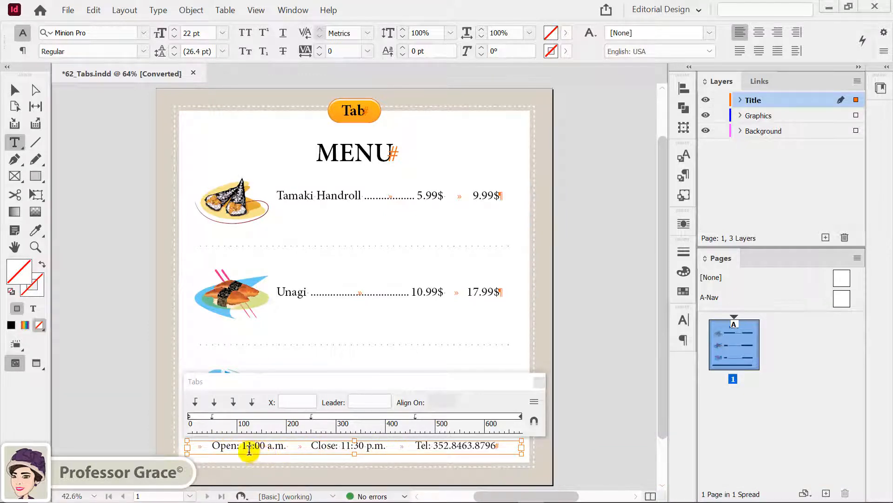
click(212, 417)
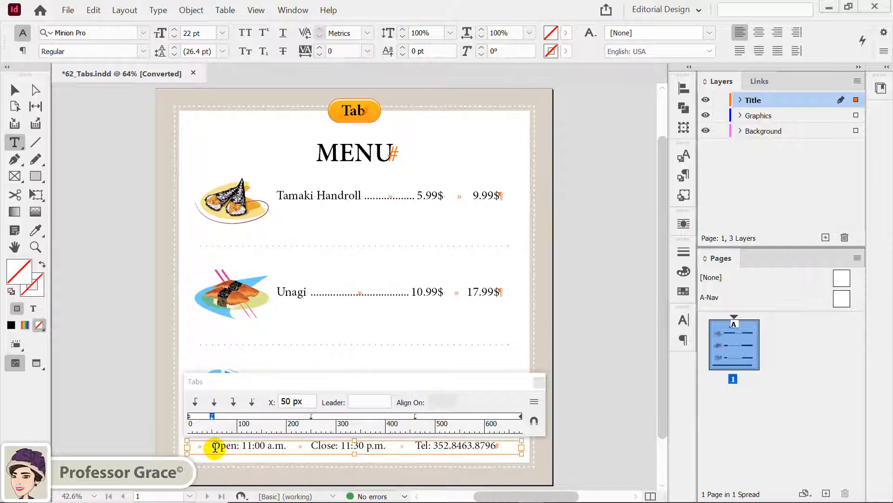
click(364, 400)
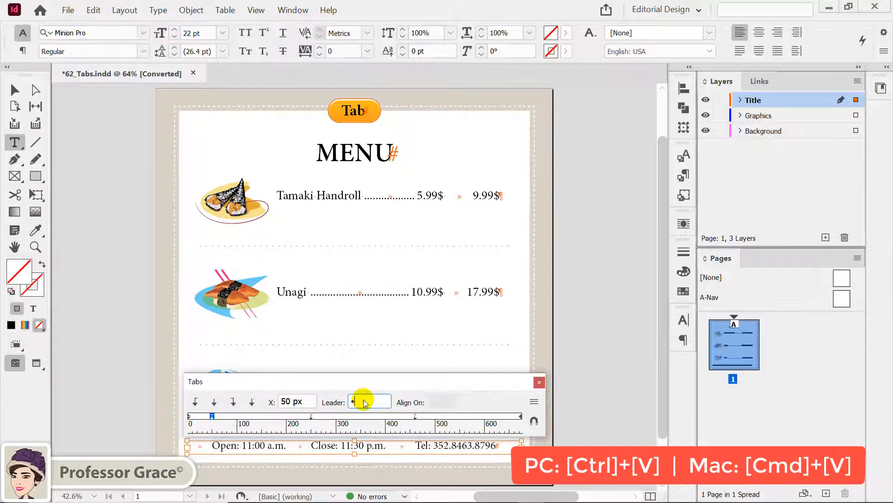
key(Return)
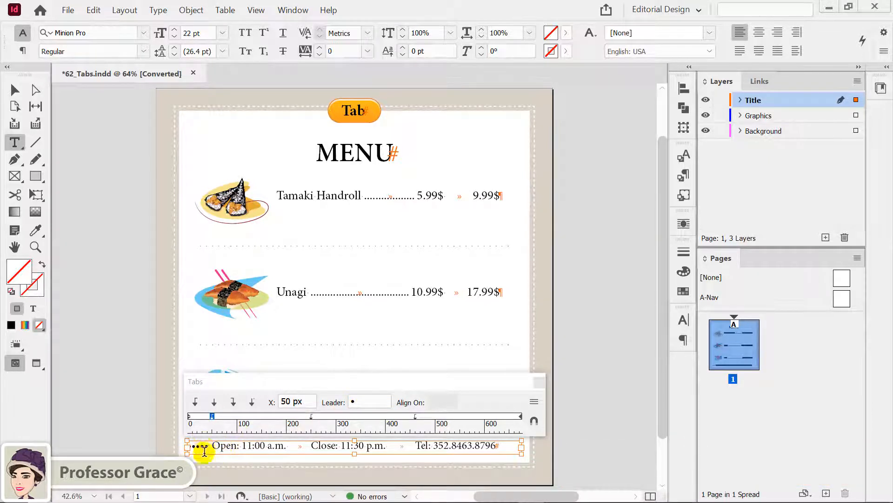
- Paste the bullet "•" as the leader of the contact line's 250 px and 460 px tab stops
click(311, 417)
click(360, 400)
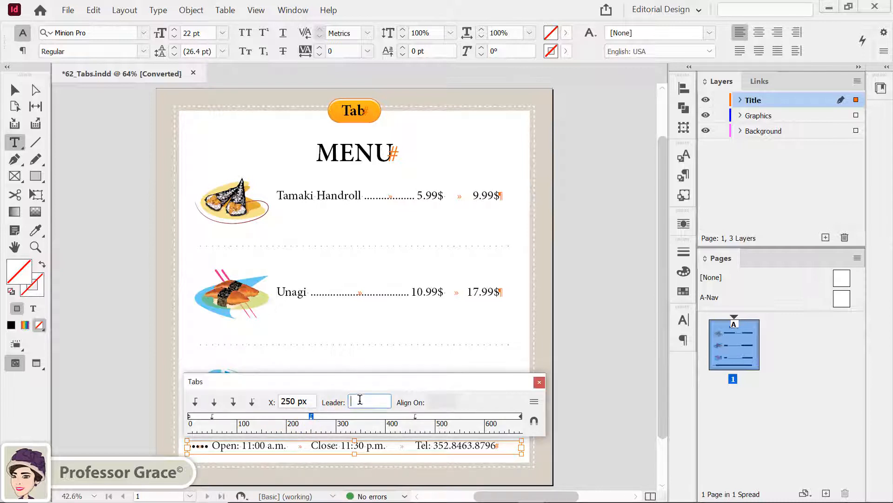
key(ctrl+v)
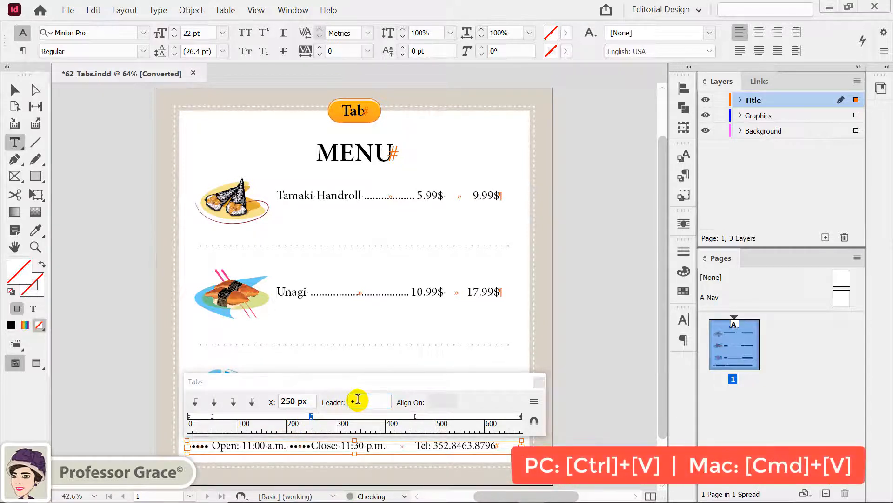
click(415, 418)
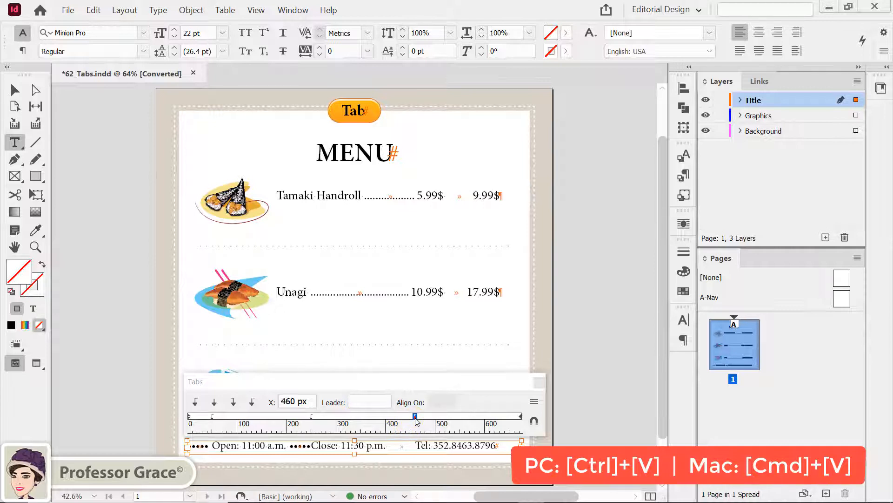
click(373, 402)
text(•)
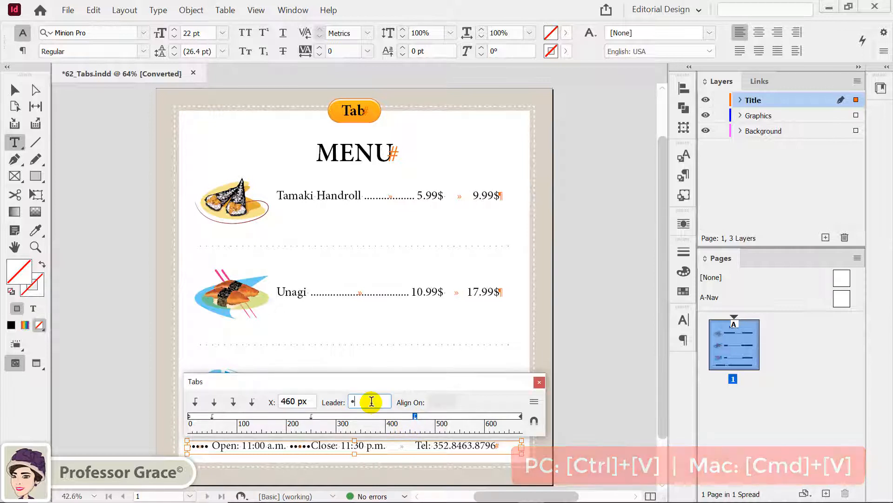
key(Return)
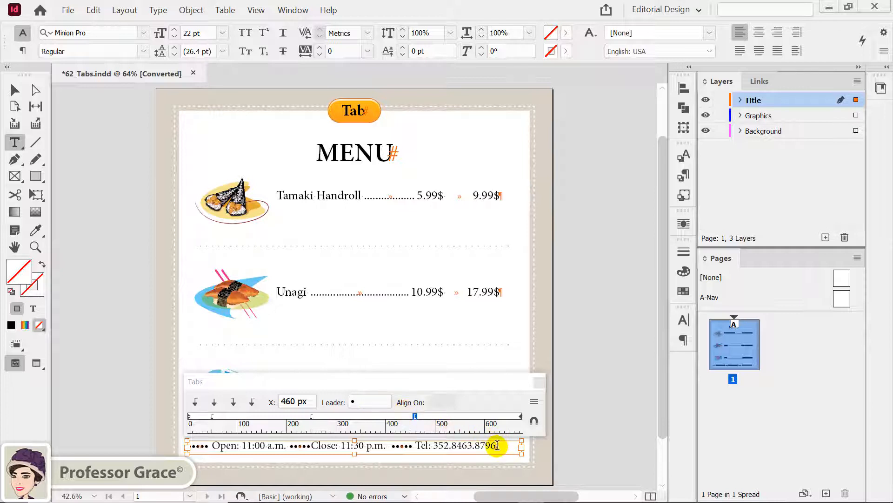
click(497, 445)
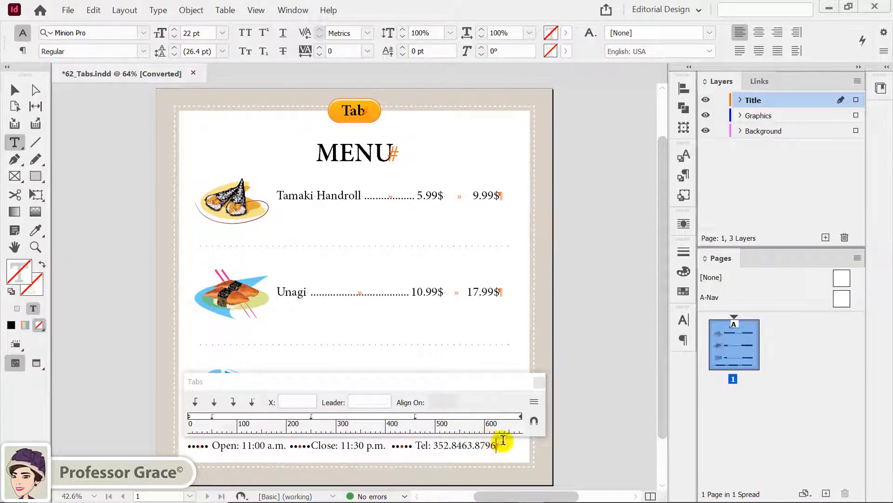
- Insert a Right Indent Tab at the end of the contact line, after the telephone number
key(shift+Tab)
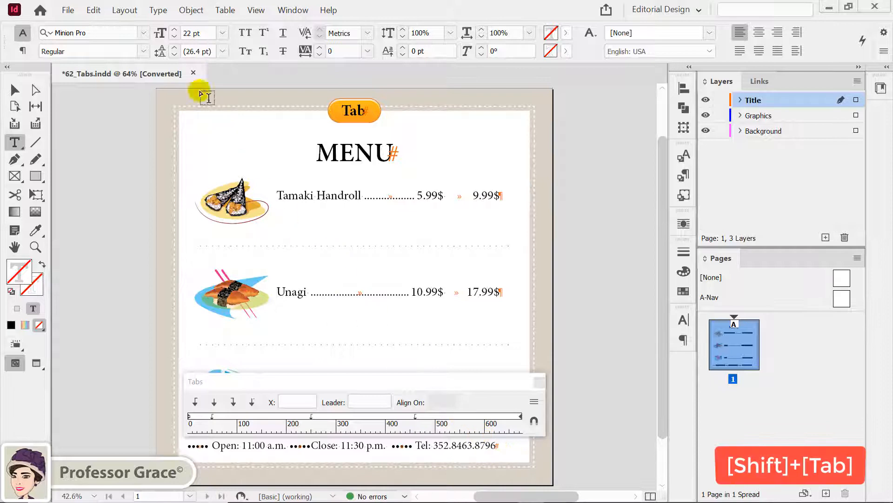
click(159, 10)
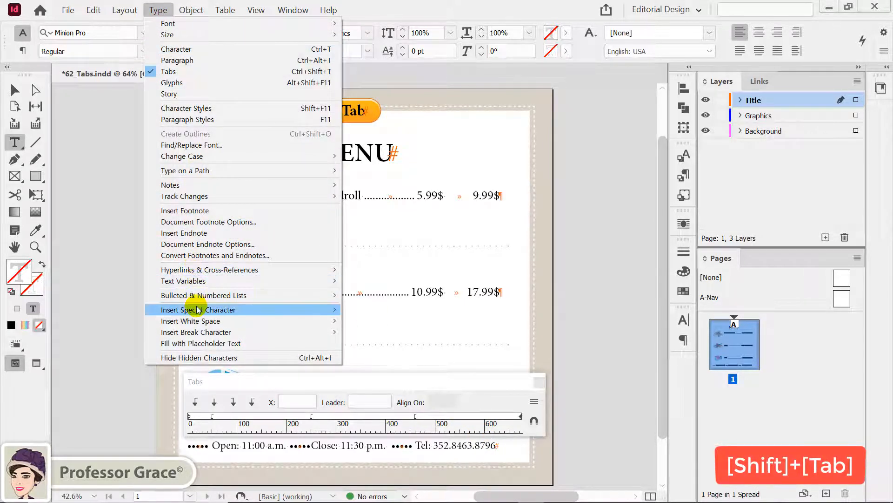
mouse_move(198, 310)
mouse_move(390, 356)
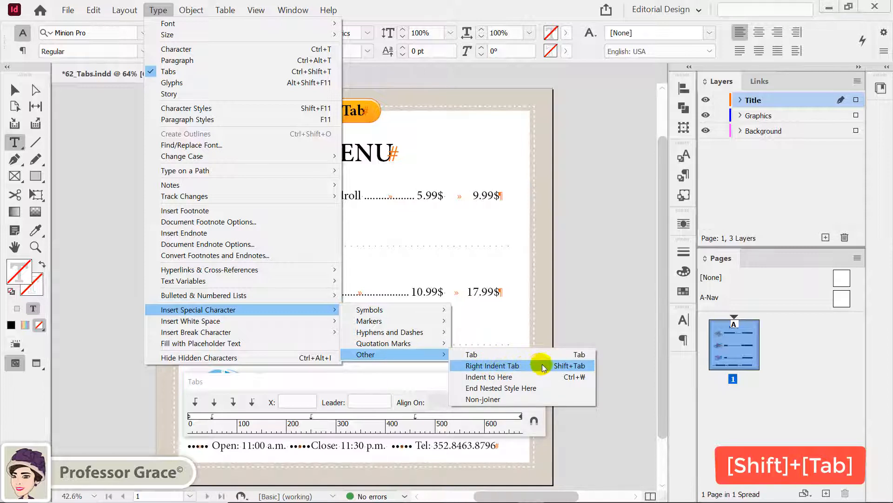
click(584, 366)
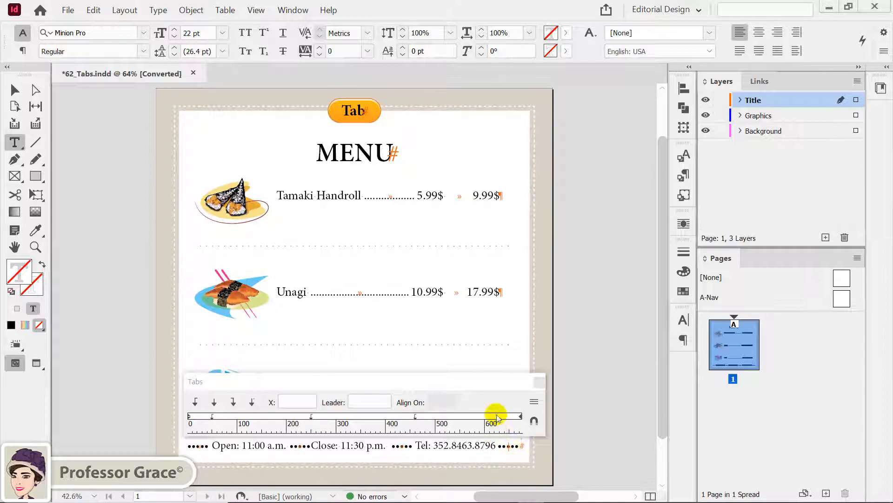
- Close the tab ruler, hide the hidden characters and deselect everything to view the clean menu page
click(540, 383)
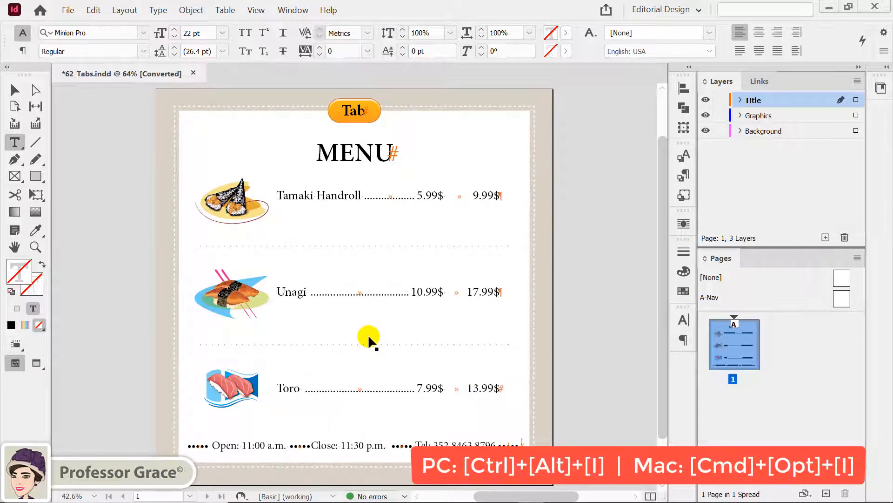
key(ctrl+alt+i)
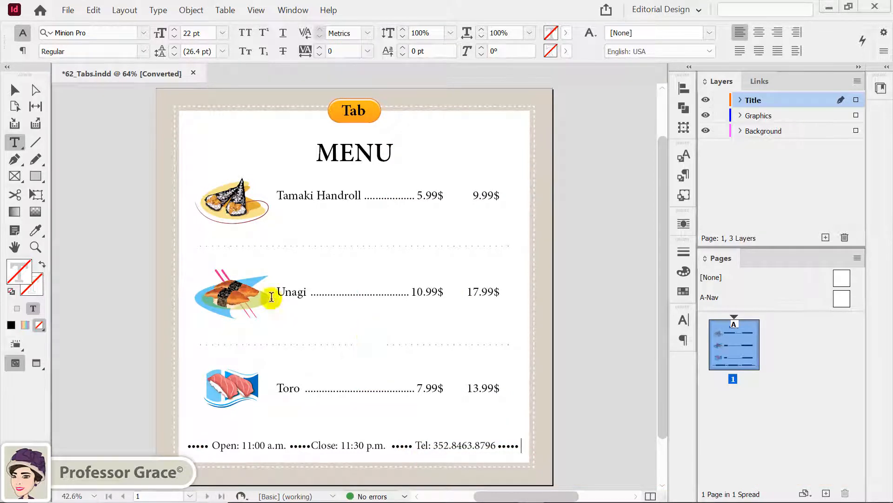
click(13, 89)
click(124, 233)
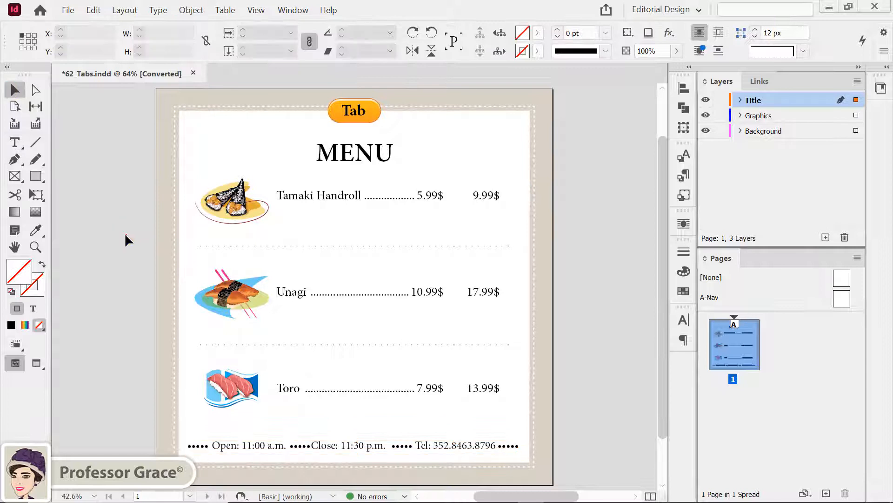
click(206, 265)
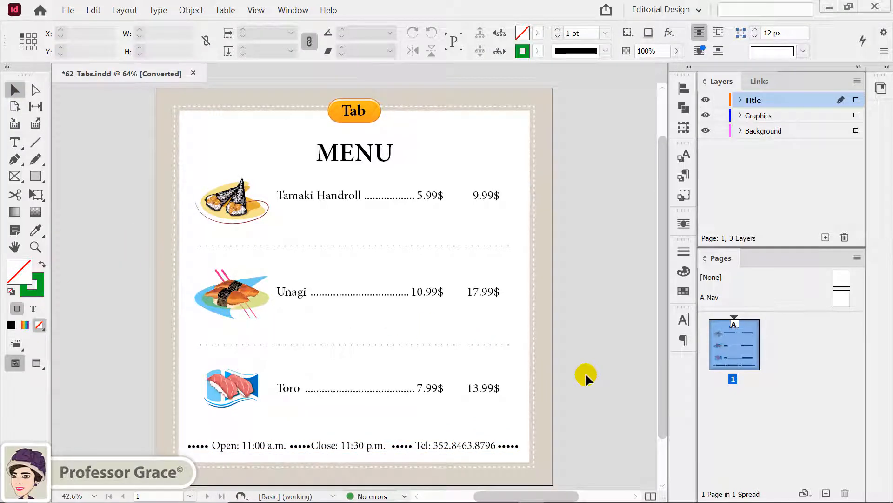